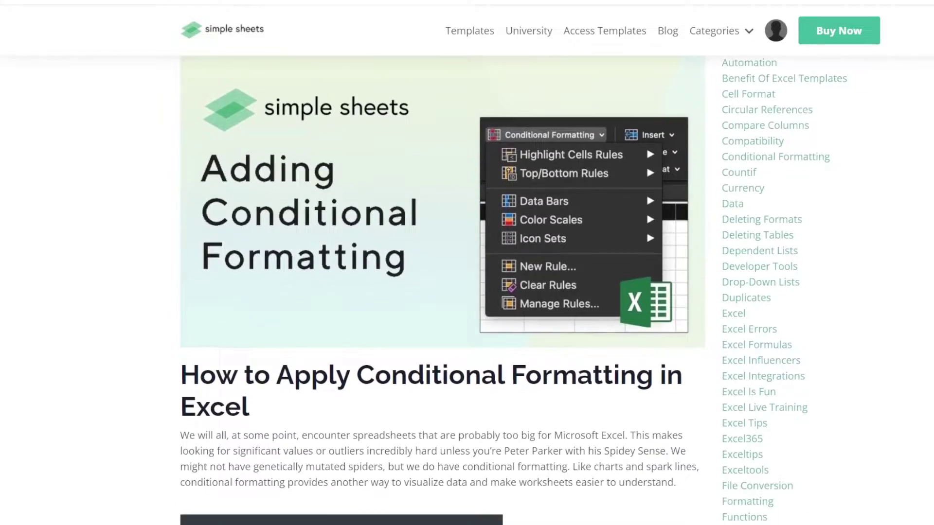
scroll(459, 290, down, 6)
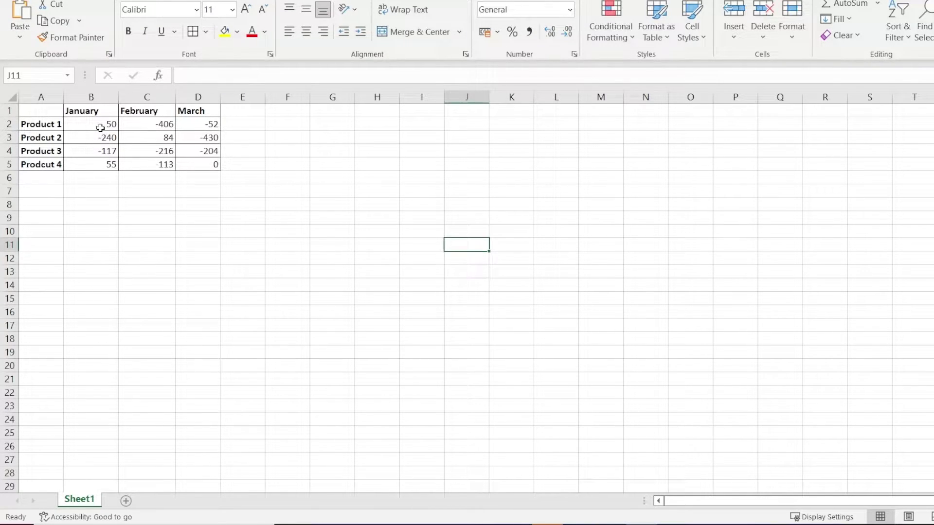
Select the January to March sales figures in B2:D20.
drag(99, 126, 199, 369)
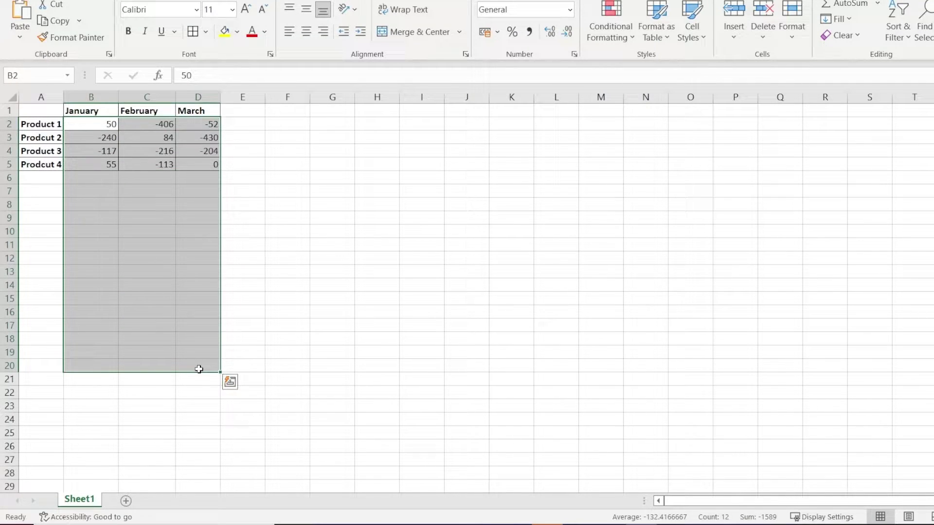
Open Format Cells for the selection on the Custom category and select the General type code.
right_click(174, 221)
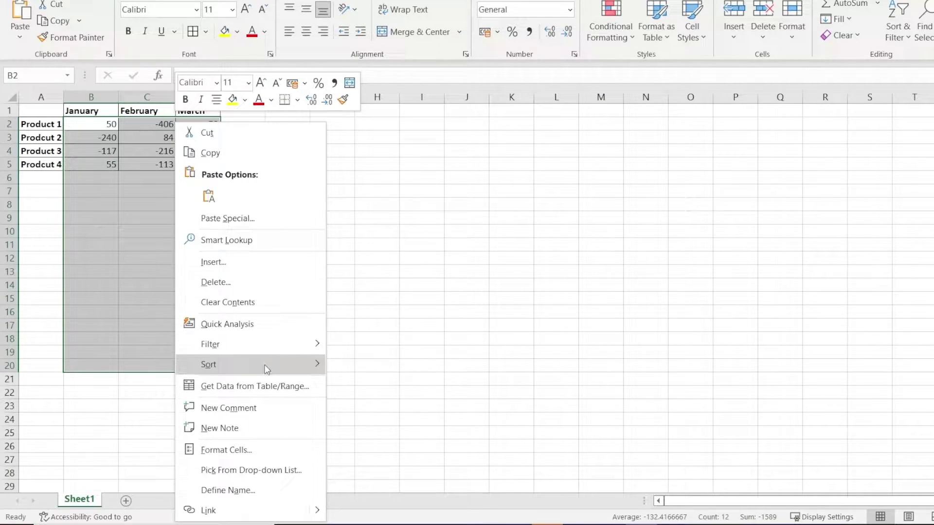
click(267, 450)
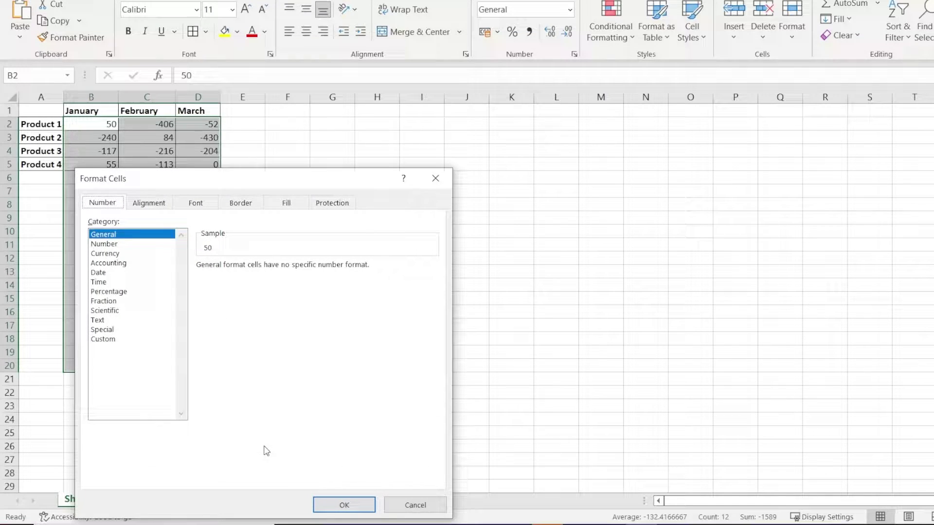
drag(213, 180, 390, 121)
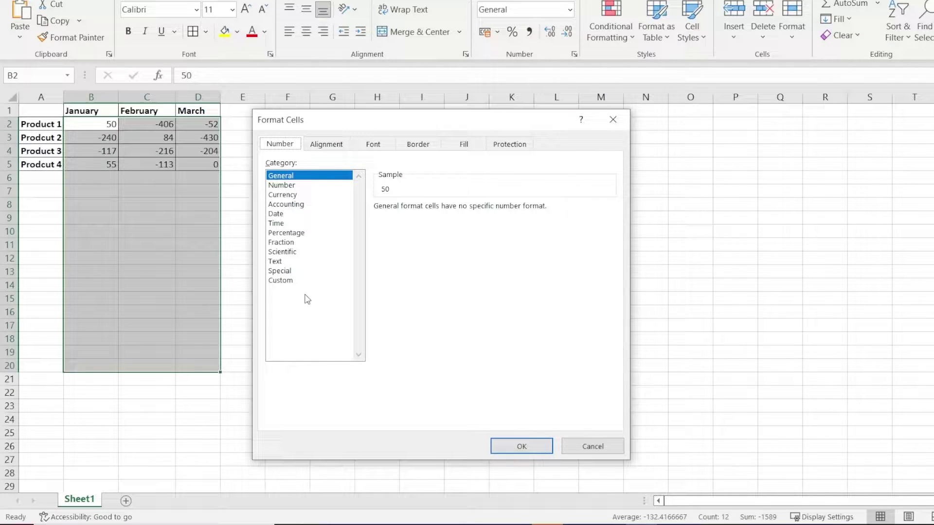
click(291, 281)
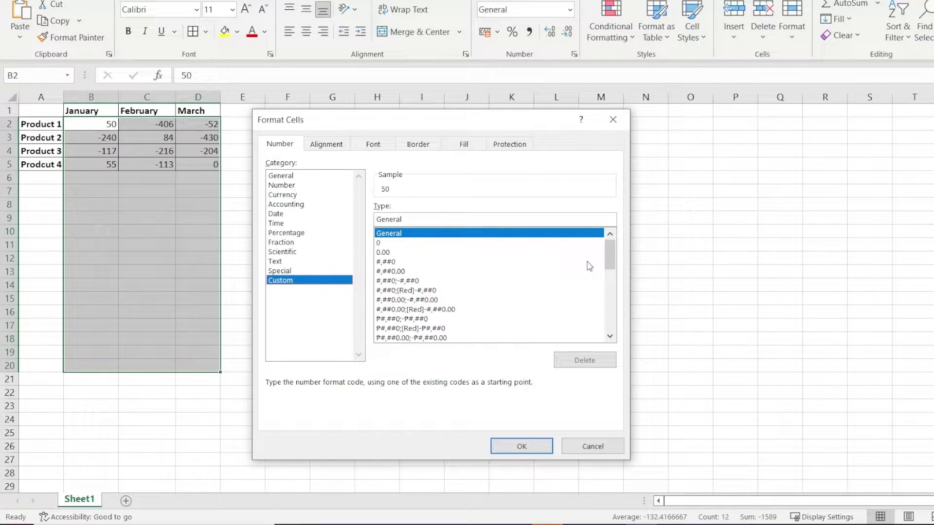
mouse_move(609, 252)
mouse_down()
mouse_move(608, 330)
mouse_move(605, 249)
mouse_up()
click(465, 220)
drag(410, 220, 374, 219)
key(ctrl+c)
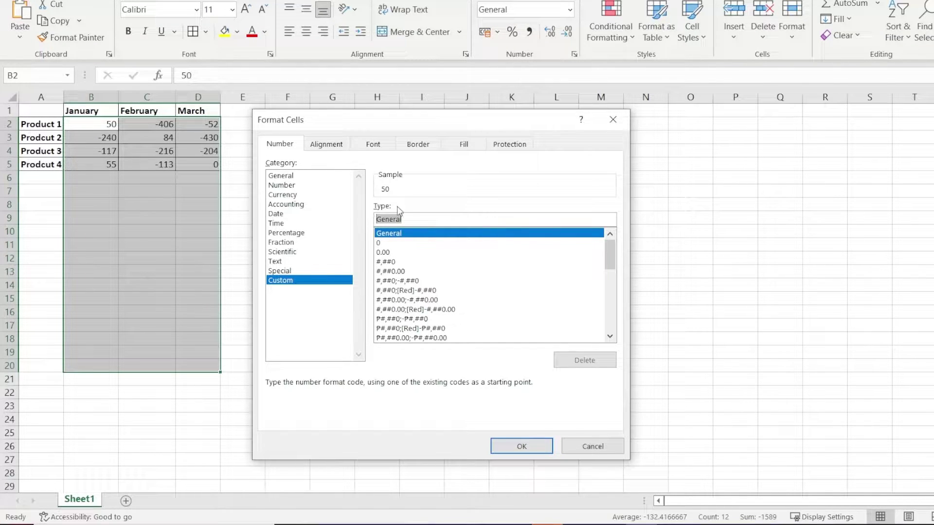
Extend the type code to three sections: General;General;General.
click(459, 218)
text(;)
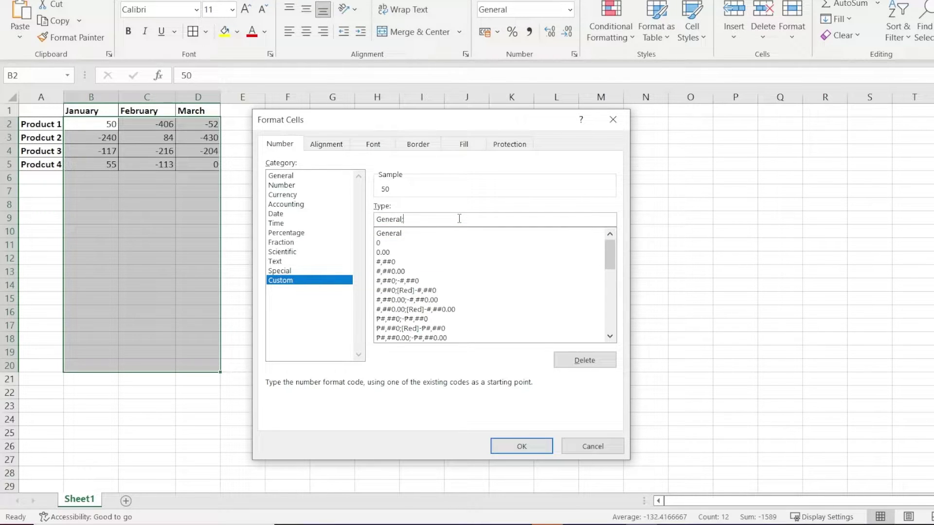
key(ctrl+v)
text(;)
key(ctrl+v)
Change the negative section to (##.00), making the code General;(##.00);General, and apply it.
click(406, 218)
text(()
text())
drag(406, 219, 431, 219)
text(##.00)
click(544, 444)
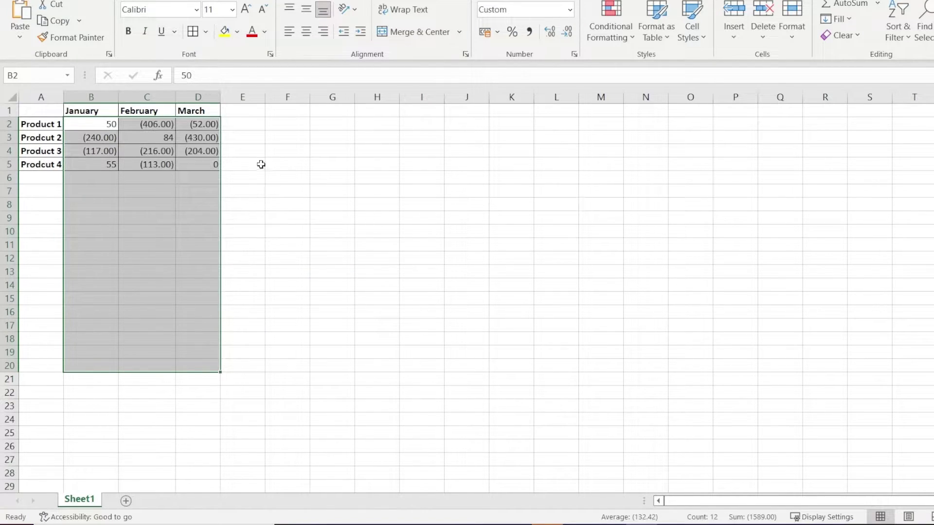
Insert [Red] before the negative section, making General;[Red](##.00);General, and apply it.
click(262, 164)
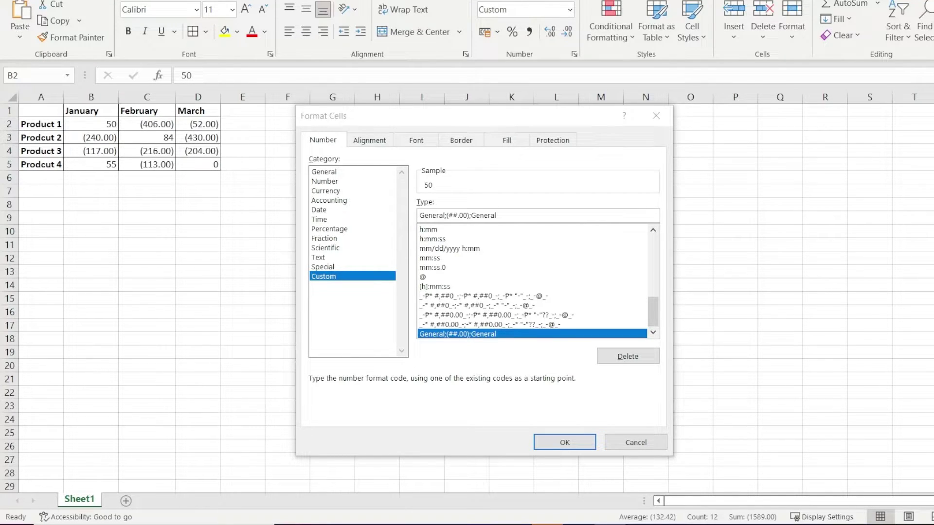
click(447, 216)
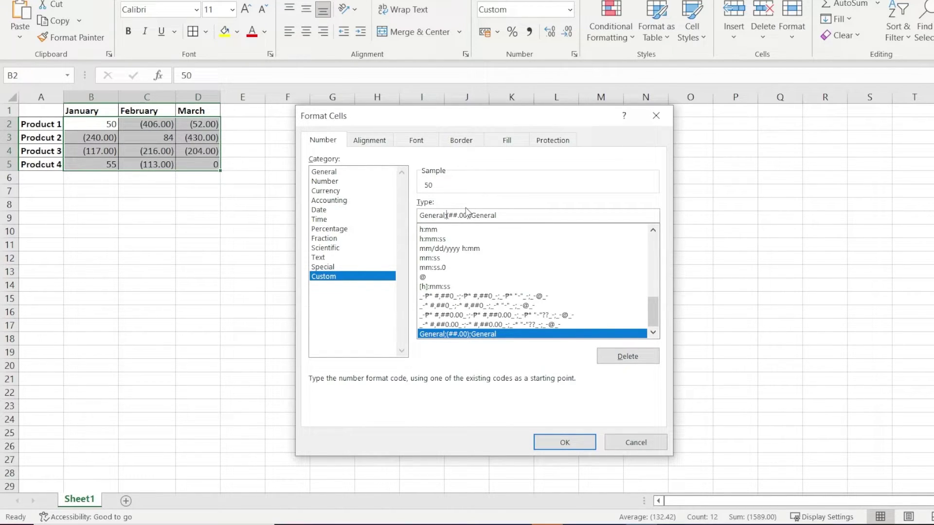
text([)
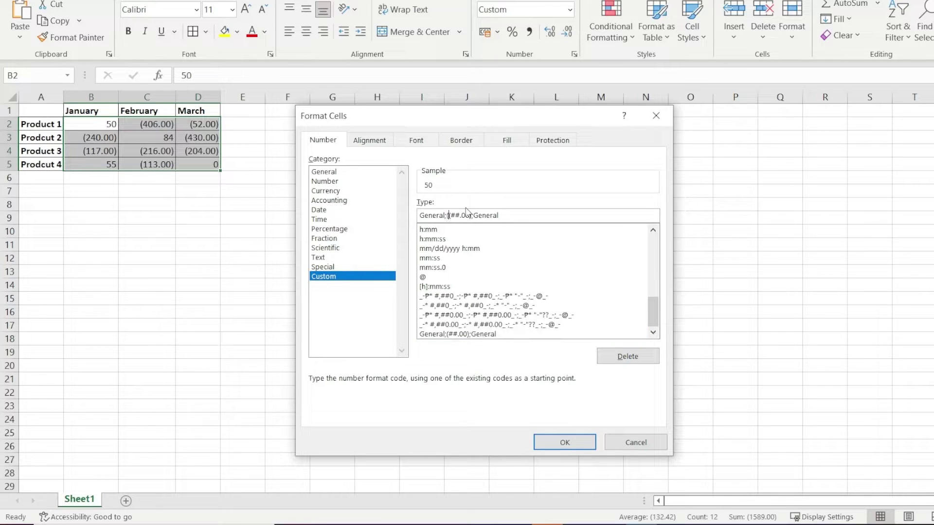
text(RED])
text(])
click(562, 440)
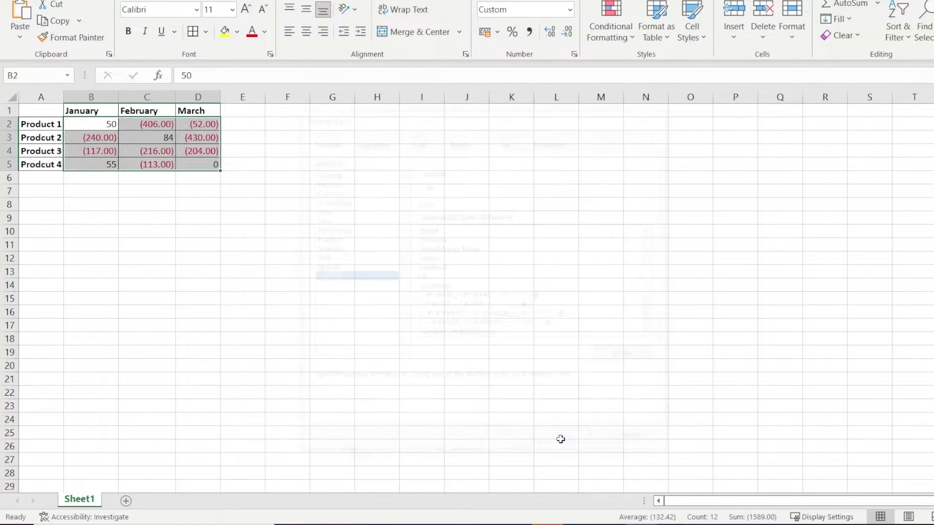
Deselect the table to check that negatives now show in red parentheses.
click(199, 237)
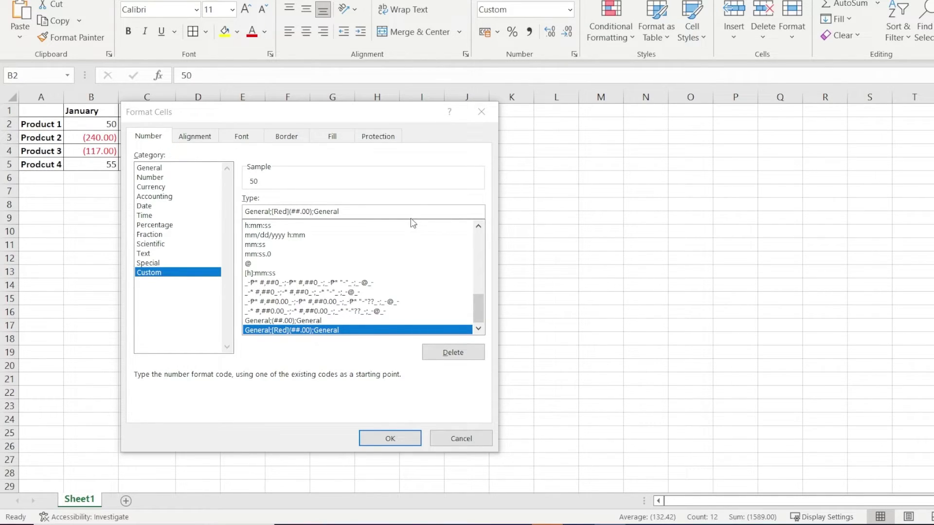
Replace the zero section with a dash, giving General;[Red](##.00);-, and apply it.
drag(340, 212, 314, 212)
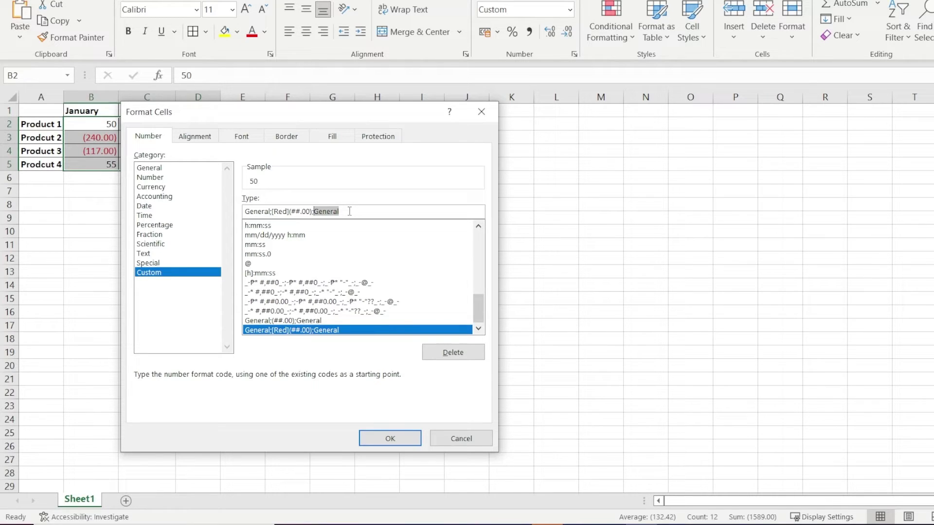
text(-)
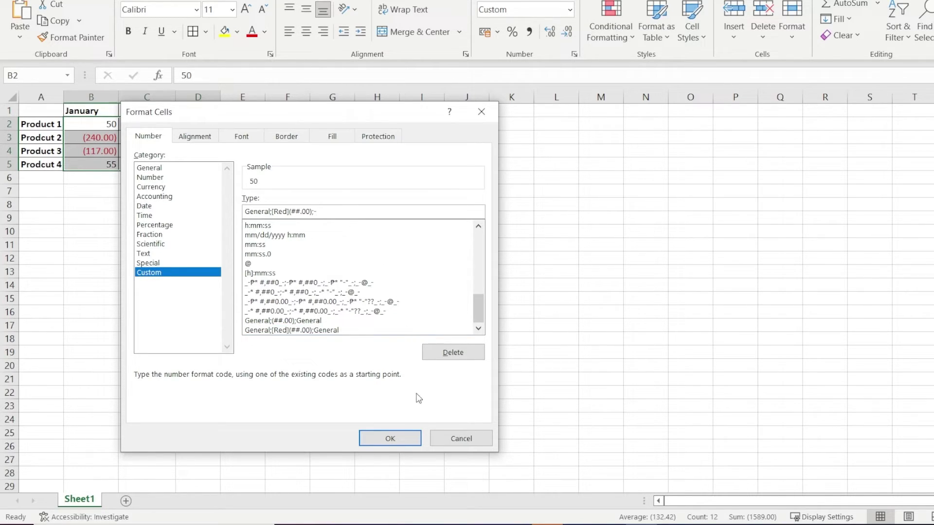
click(391, 439)
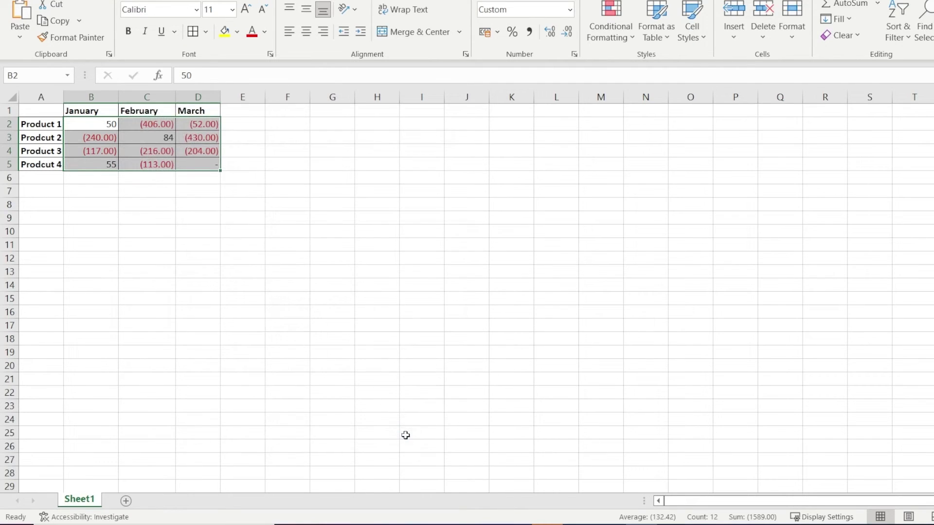
click(296, 284)
click(196, 166)
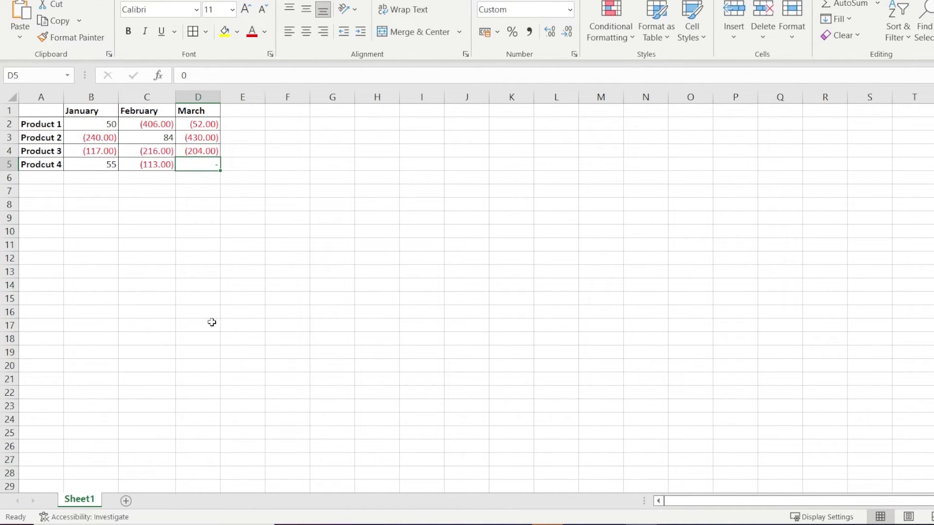